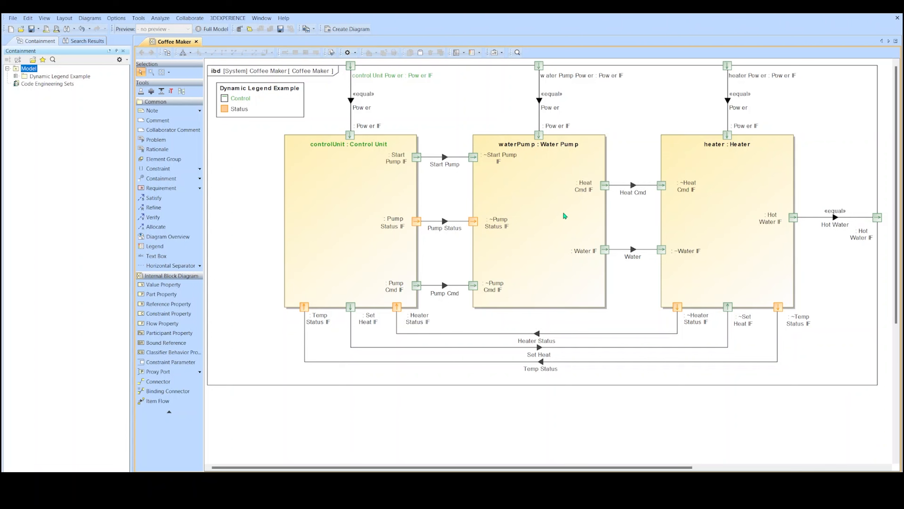
# - Examine the symbol properties of the waterPump : Water Pump part, such as its fill, pen and text colors
pyautogui.rightClick(563, 213)
pyautogui.click(600, 230)
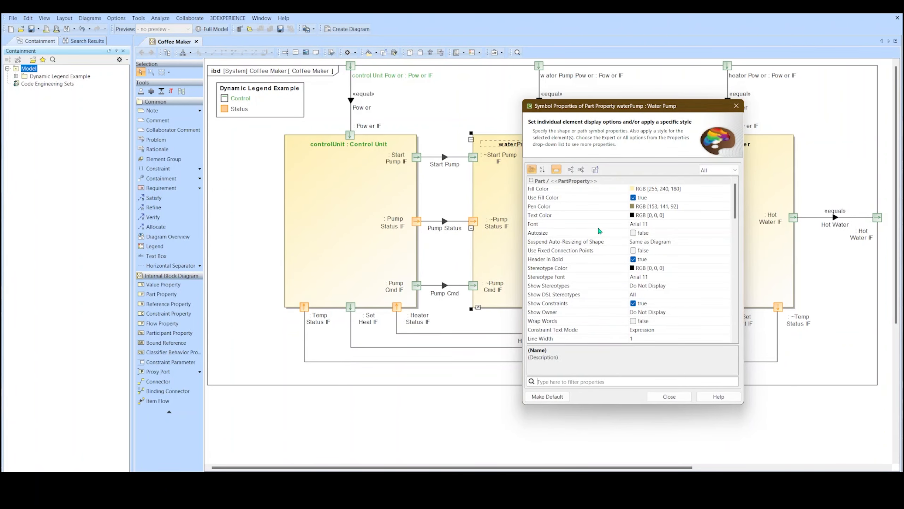
pyautogui.click(665, 400)
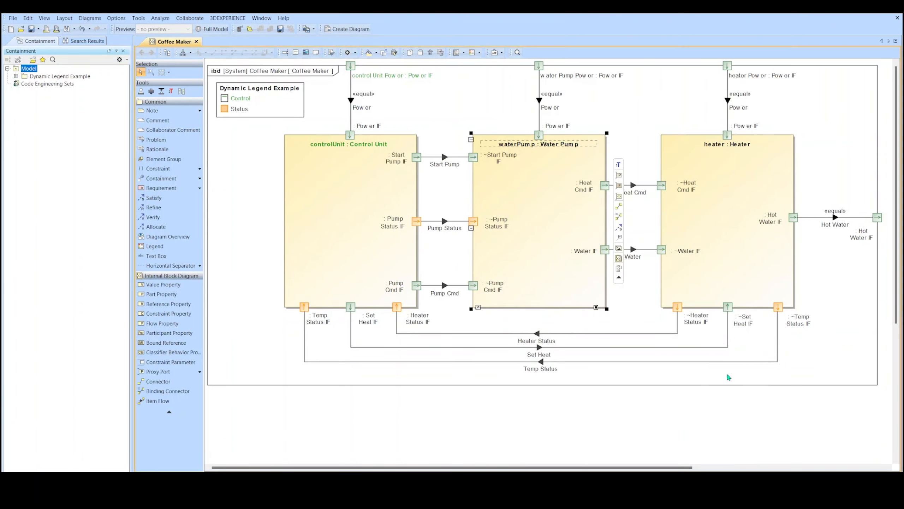
pyautogui.click(819, 364)
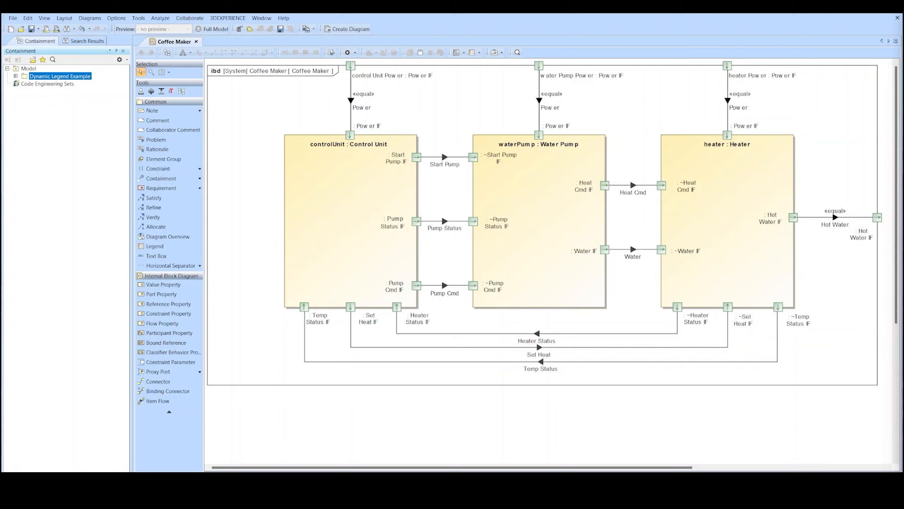
# - Add a legend named "Dynamic Legend Example" in the free space beneath the Coffee Maker diagram header
pyautogui.click(167, 246)
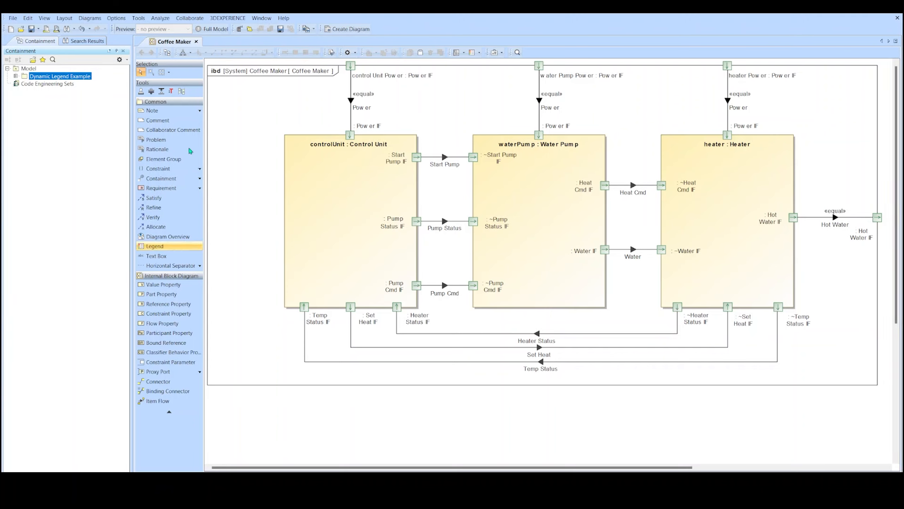
pyautogui.click(227, 89)
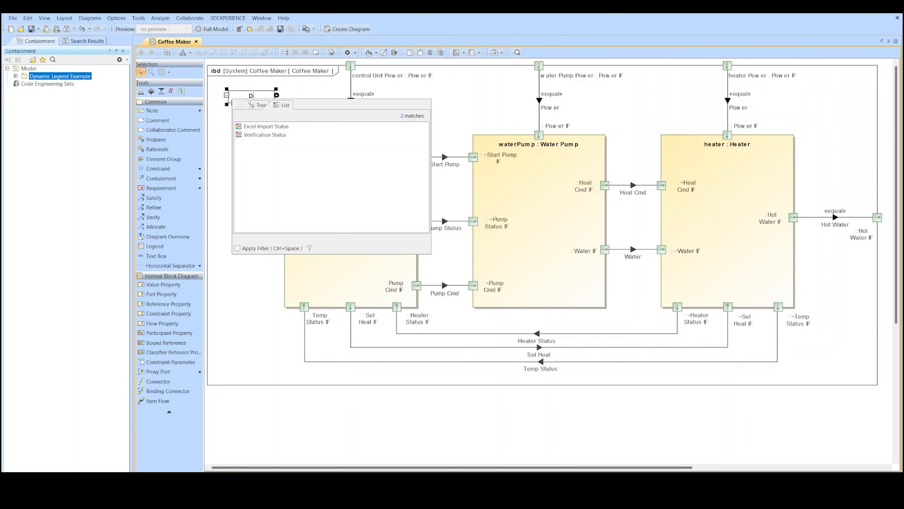
pyautogui.write('Dynamic L')
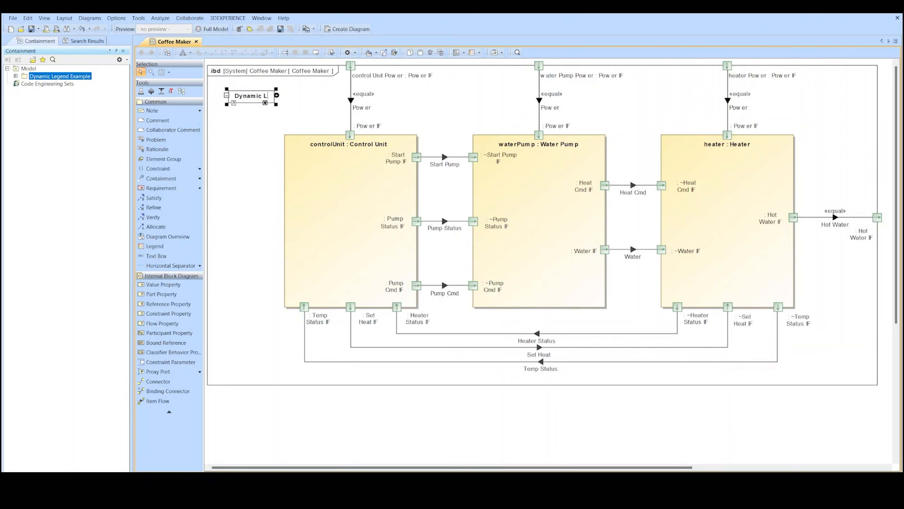
pyautogui.write('egend Example')
pyautogui.press('Return')
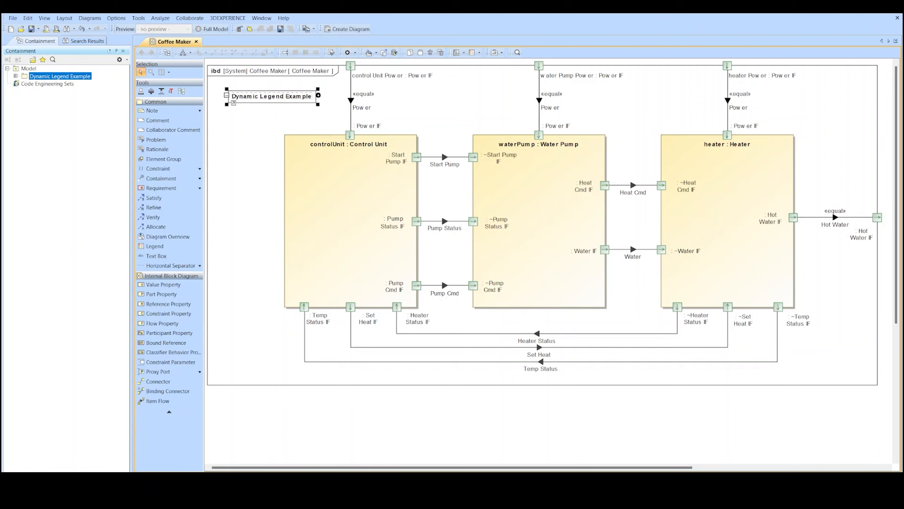
# - Create a legend item in the Dynamic Legend Example legend and name it "Control"
pyautogui.click(330, 112)
pyautogui.click(311, 101)
pyautogui.click(319, 98)
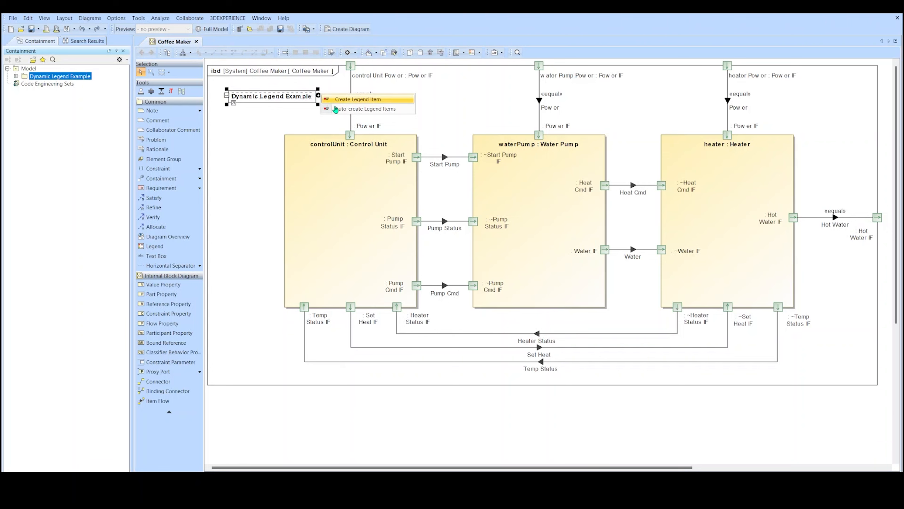
pyautogui.click(334, 101)
pyautogui.click(498, 390)
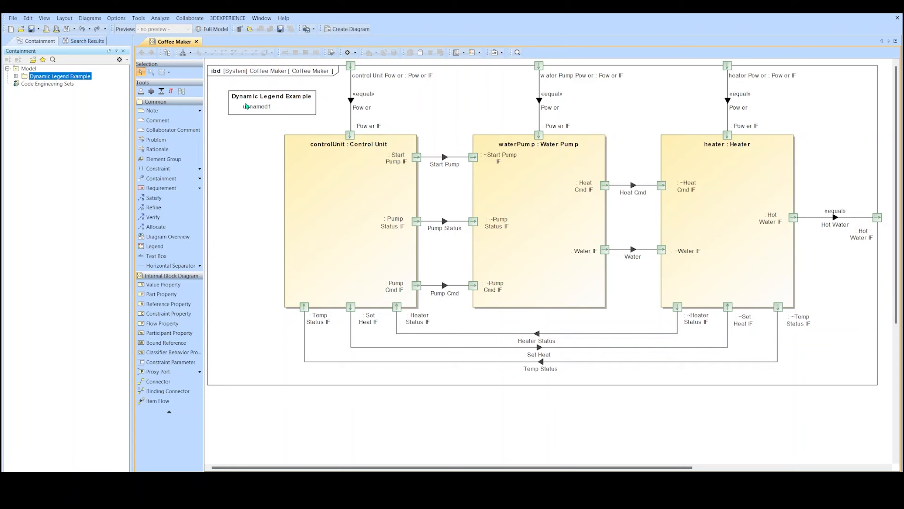
pyautogui.click(250, 109)
pyautogui.click(233, 110)
pyautogui.hotkey('ctrl', 'a')
pyautogui.write('Control')
pyautogui.press('Return')
# - Set the Control legend item's adornment text color to green, RGB [0, 204, 0]
pyautogui.press('Return')
pyautogui.click(588, 237)
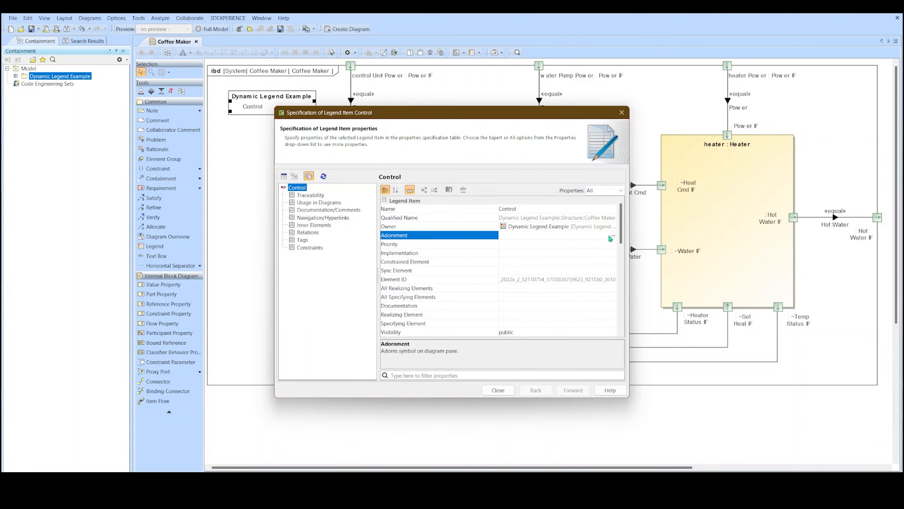
pyautogui.click(613, 235)
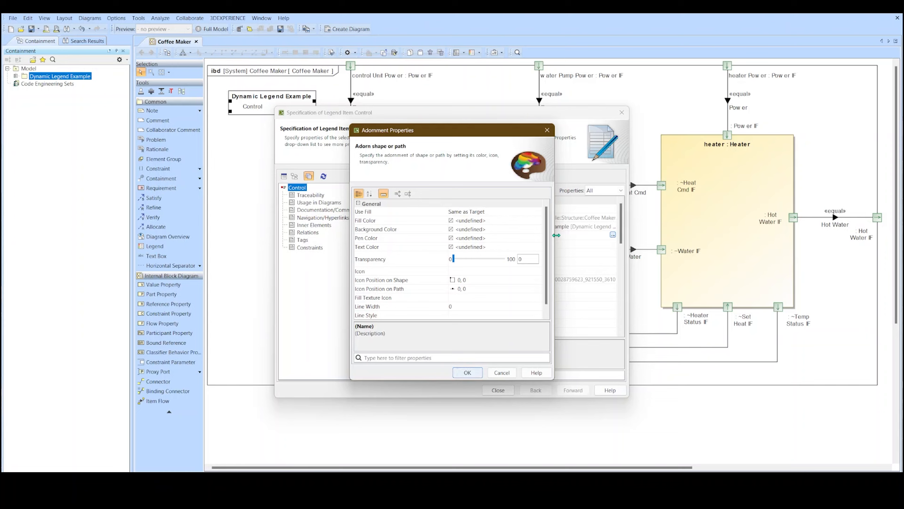
pyautogui.click(530, 248)
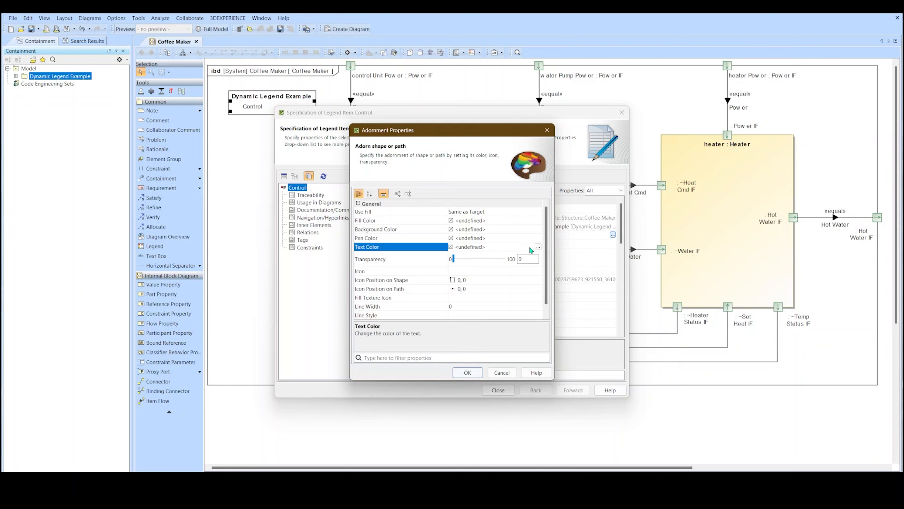
pyautogui.click(537, 247)
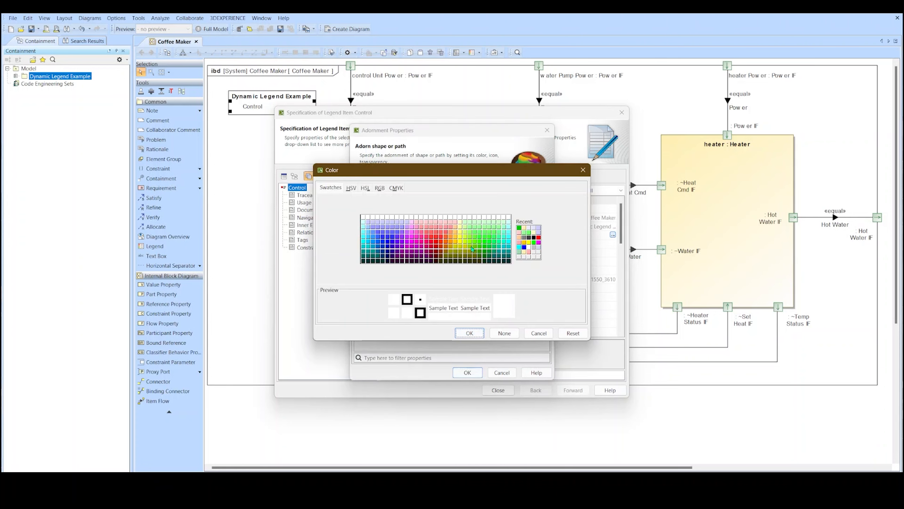
pyautogui.click(484, 248)
pyautogui.click(470, 333)
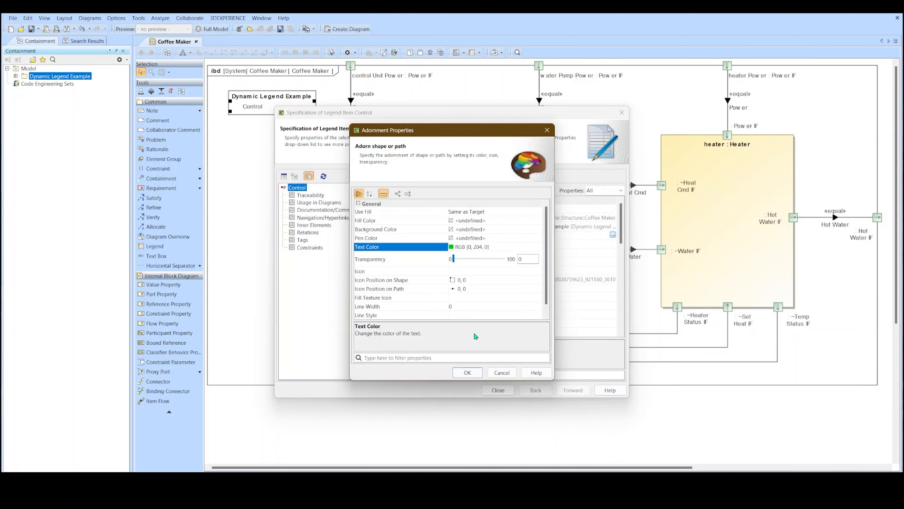
pyautogui.click(467, 372)
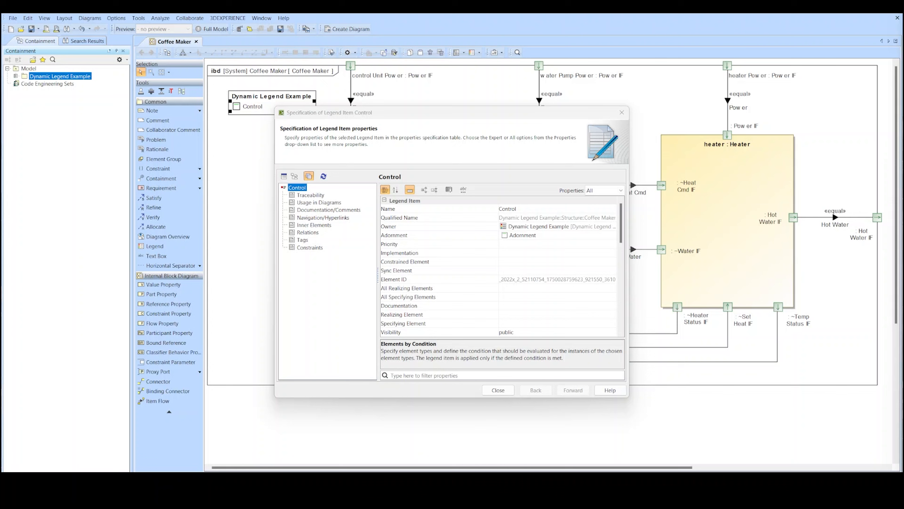
# - Start an Elements by Condition expression for the Control item using a Property Test, and show the test's Element parameter
pyautogui.scroll(-10, 571, 312)
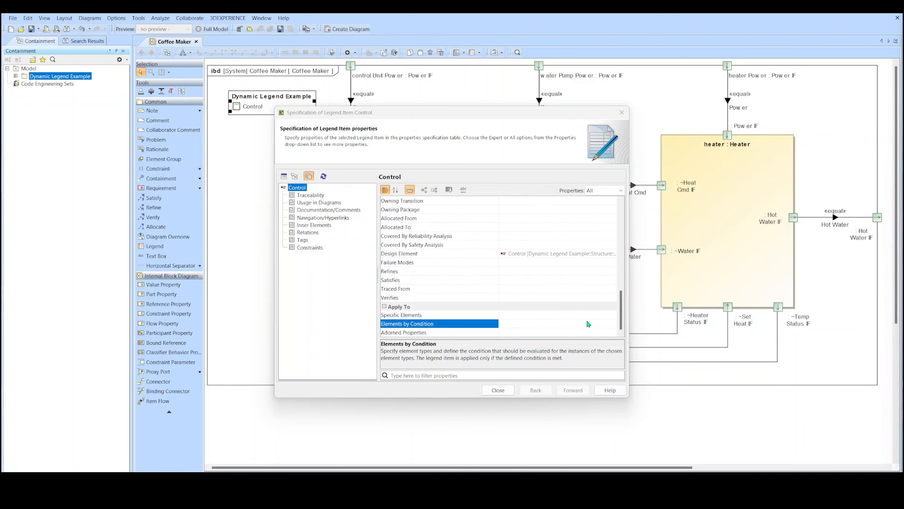
pyautogui.click(588, 323)
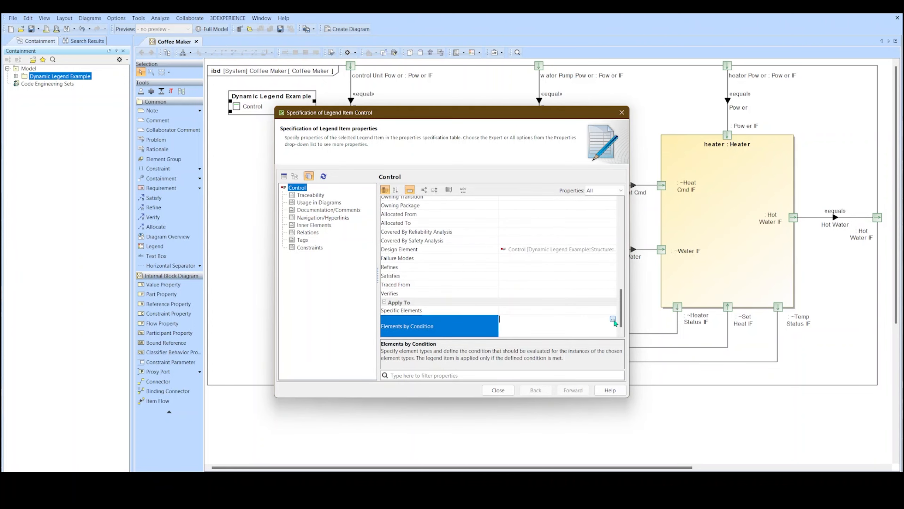
pyautogui.click(613, 319)
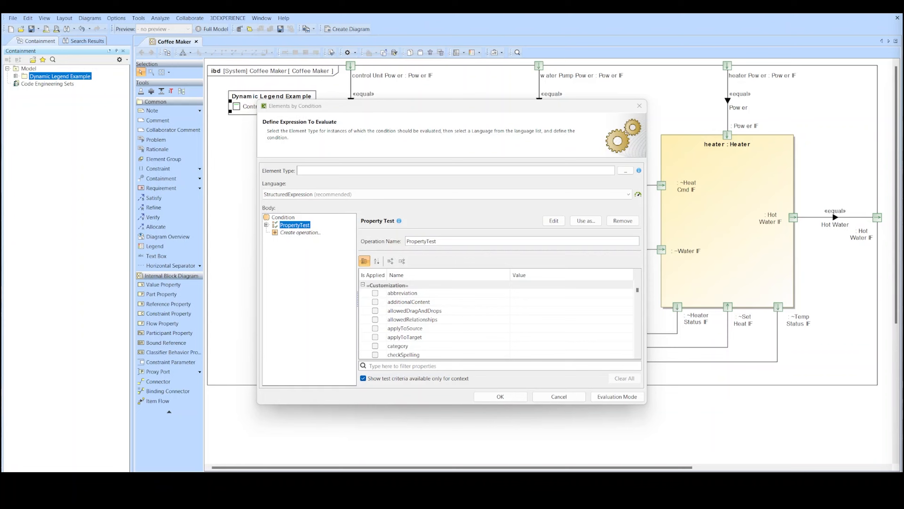
pyautogui.click(266, 225)
pyautogui.click(293, 233)
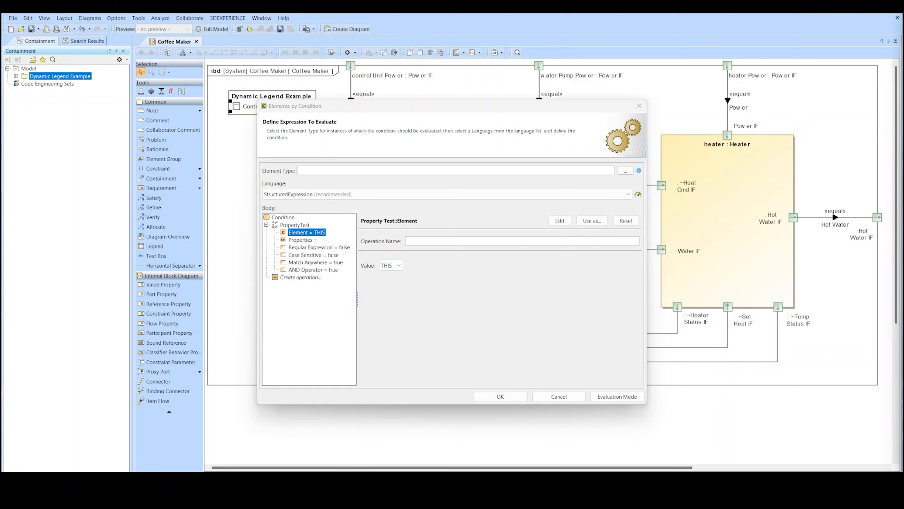
# - Make the Property Test match elements whose Name contains "control", and apply the condition to the Control legend item
pyautogui.click(295, 225)
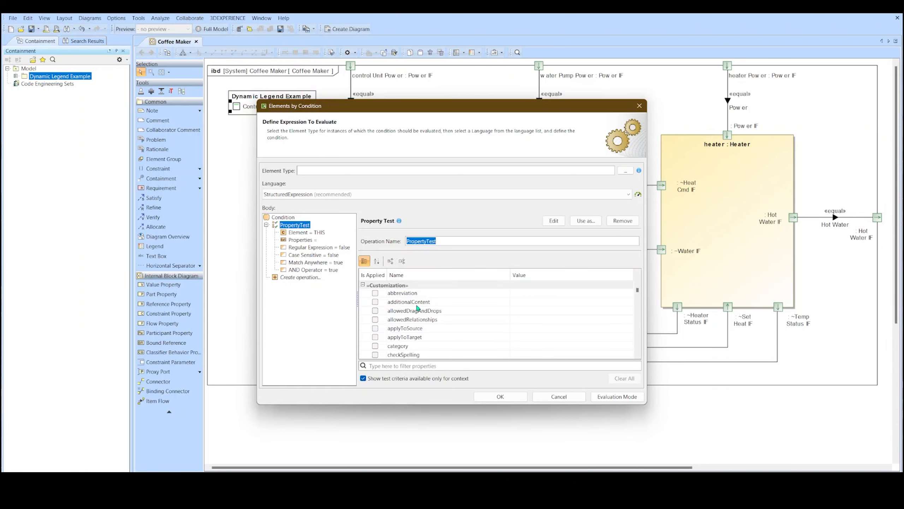
pyautogui.click(433, 367)
pyautogui.write('Name')
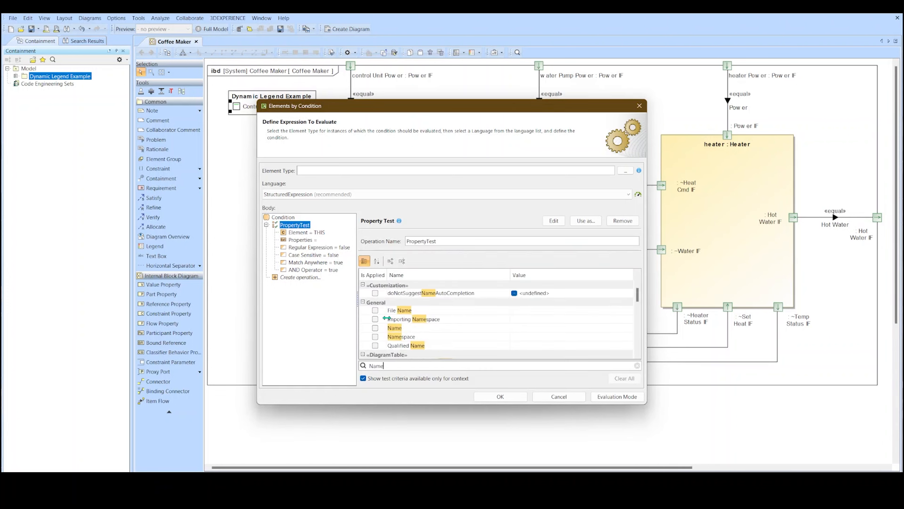
pyautogui.click(375, 328)
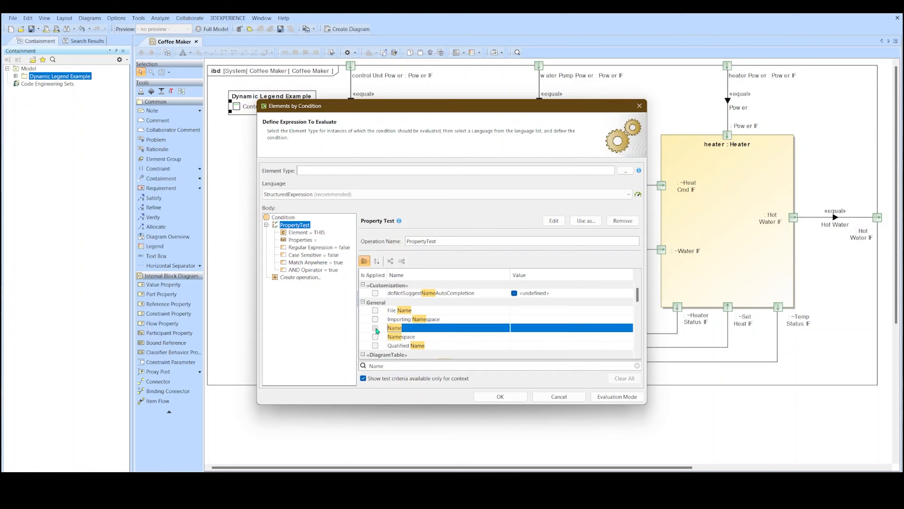
pyautogui.click(542, 328)
pyautogui.write('control')
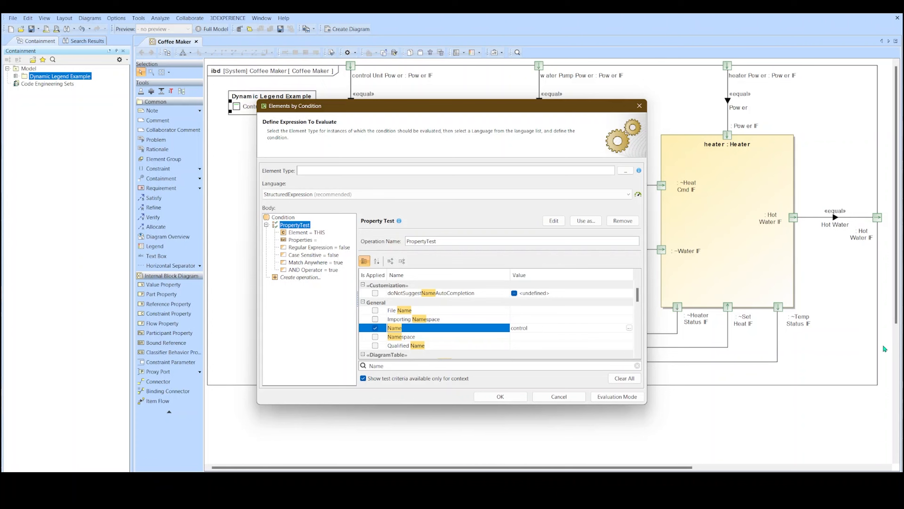
pyautogui.click(504, 397)
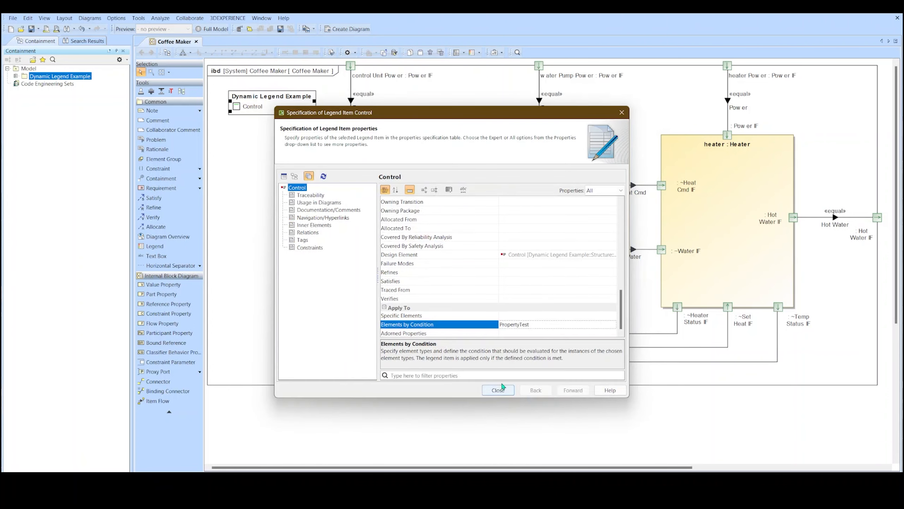
pyautogui.click(498, 390)
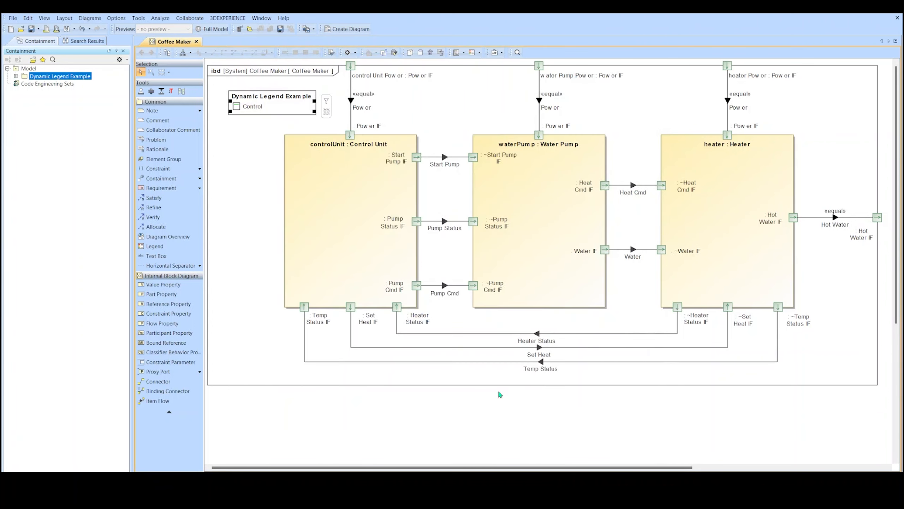
pyautogui.click(838, 335)
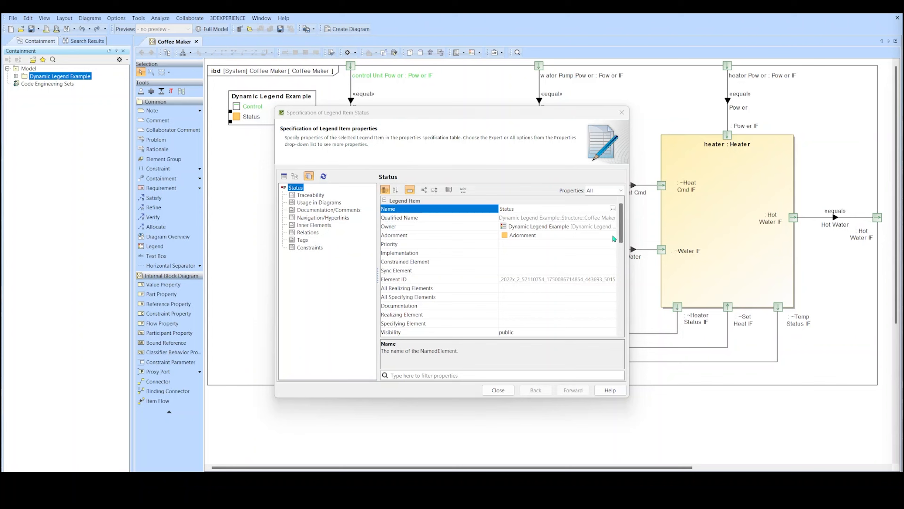
# - Start a Property Test condition for the Status legend item and set the test's Element to a Metachain Navigation
pyautogui.scroll(-10, 579, 300)
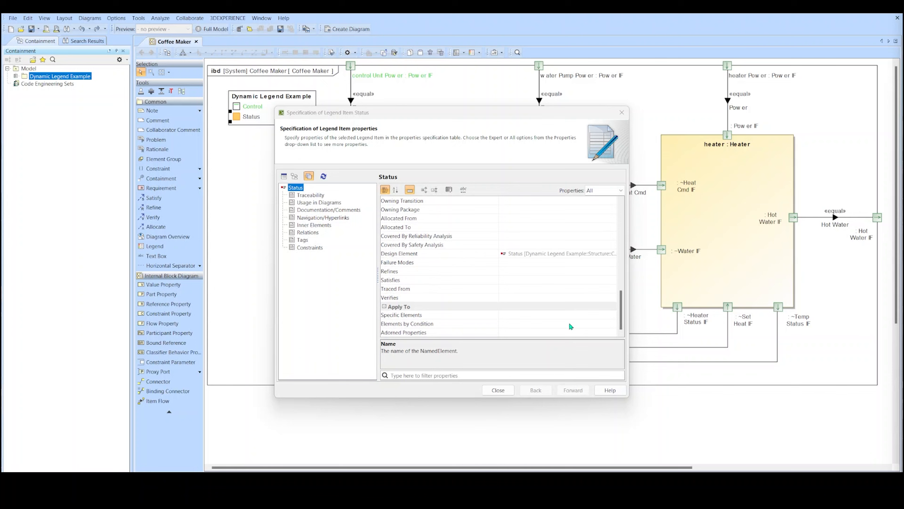
pyautogui.click(572, 324)
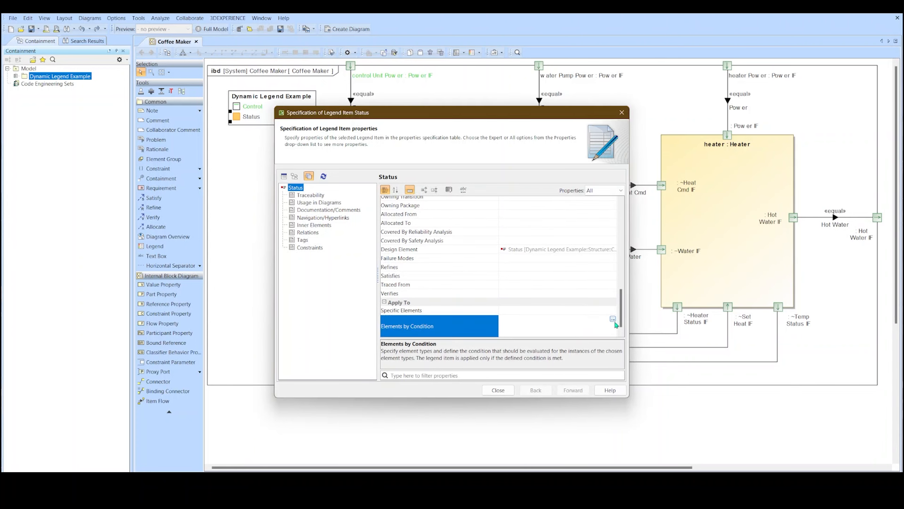
pyautogui.click(613, 323)
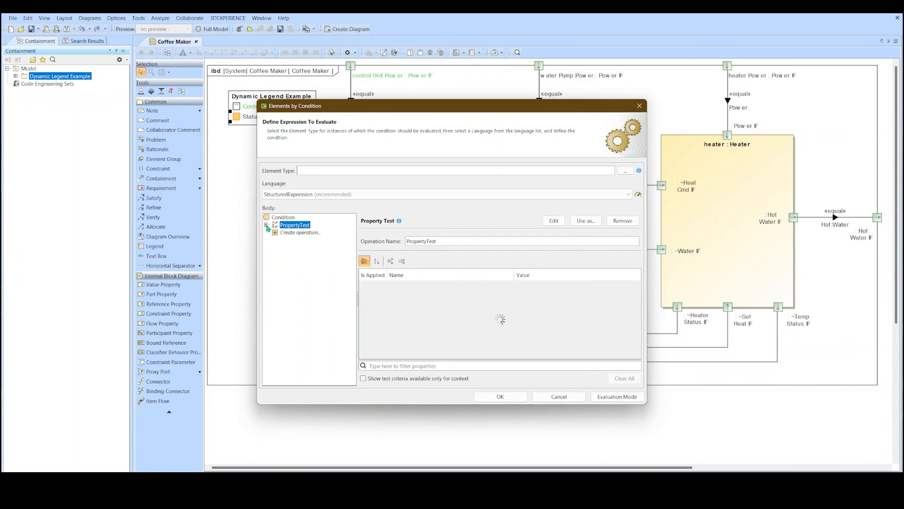
pyautogui.click(592, 221)
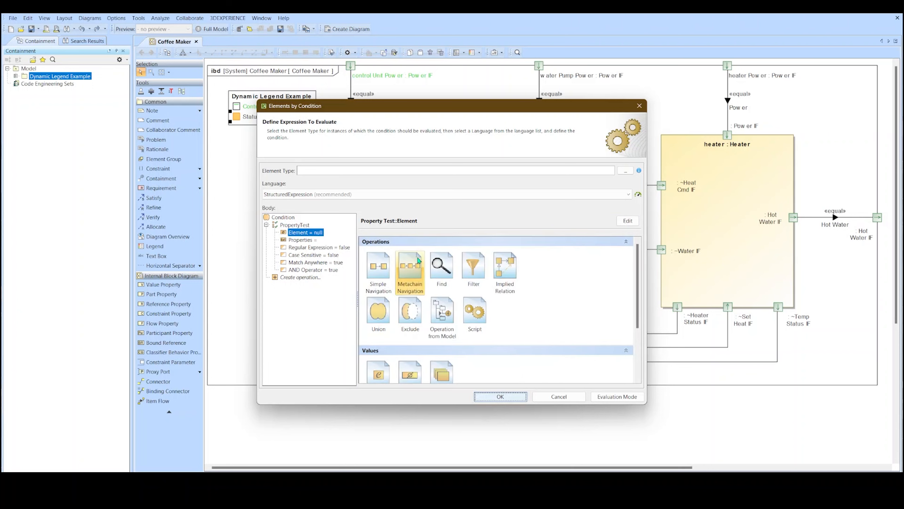
pyautogui.click(417, 267)
# - Define the metachain navigation step with ProxyPort [Port] as the stereotype and Type as the property
pyautogui.click(453, 273)
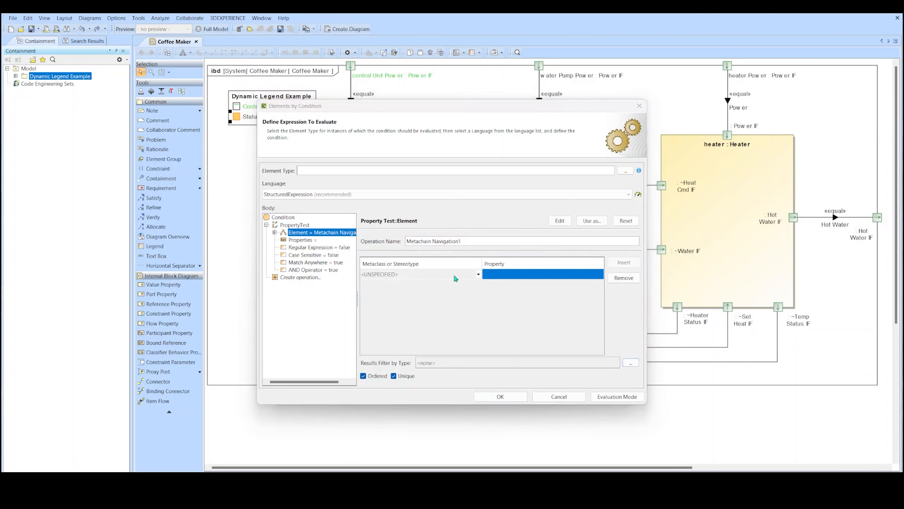
pyautogui.write('proxy')
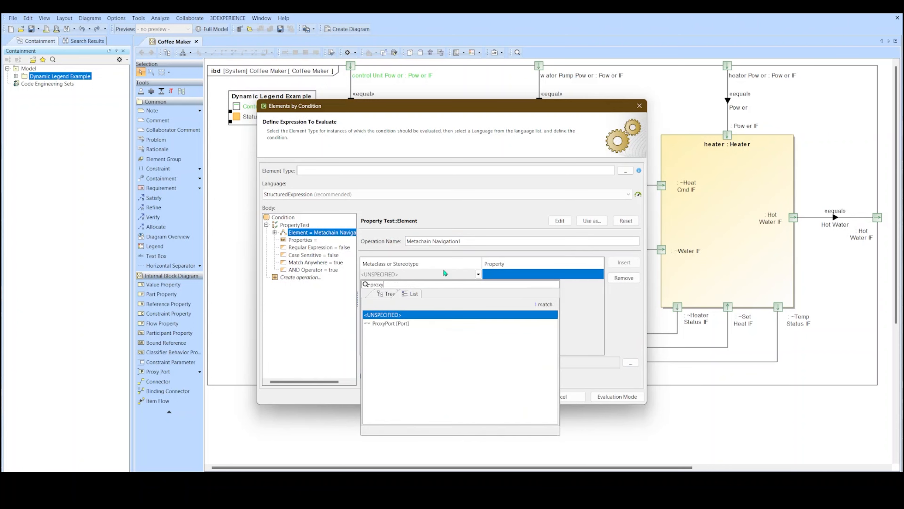
pyautogui.click(438, 322)
pyautogui.click(508, 278)
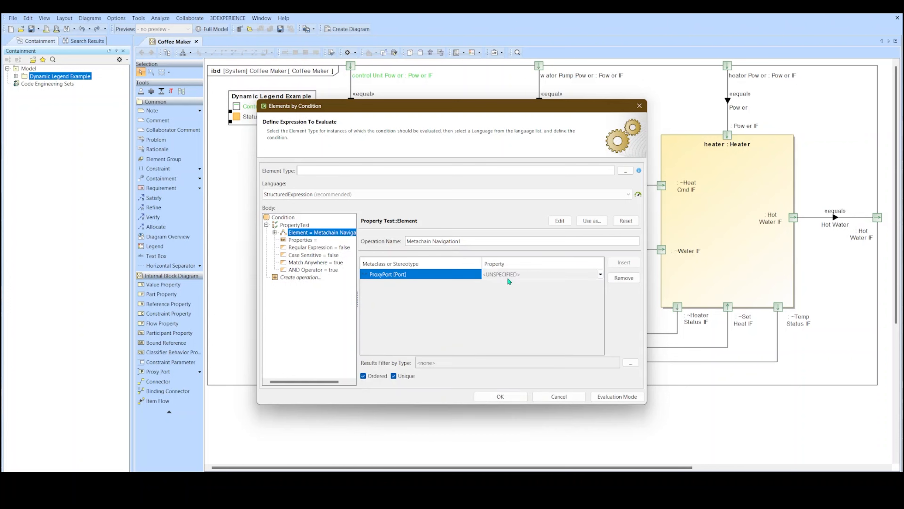
pyautogui.write('type')
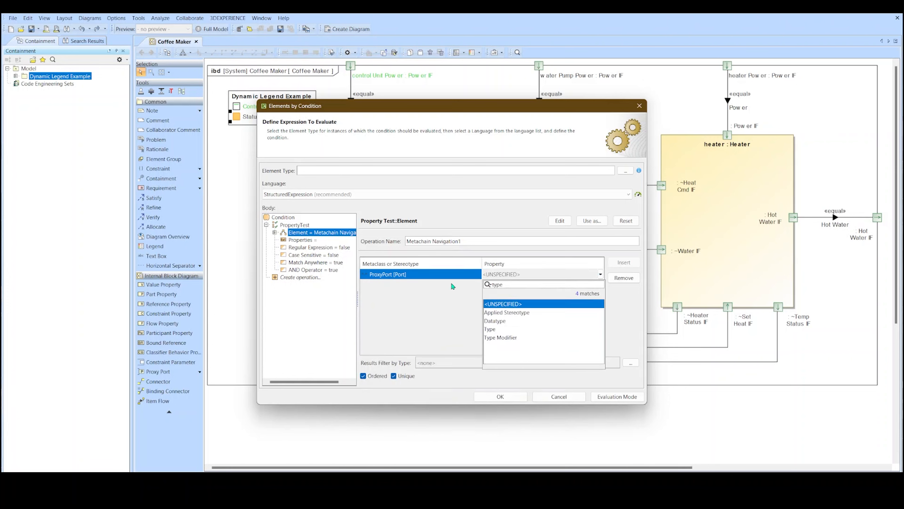
pyautogui.click(489, 330)
# - Make the Property Test match the Name "status", and apply the condition to the Status legend item
pyautogui.click(303, 224)
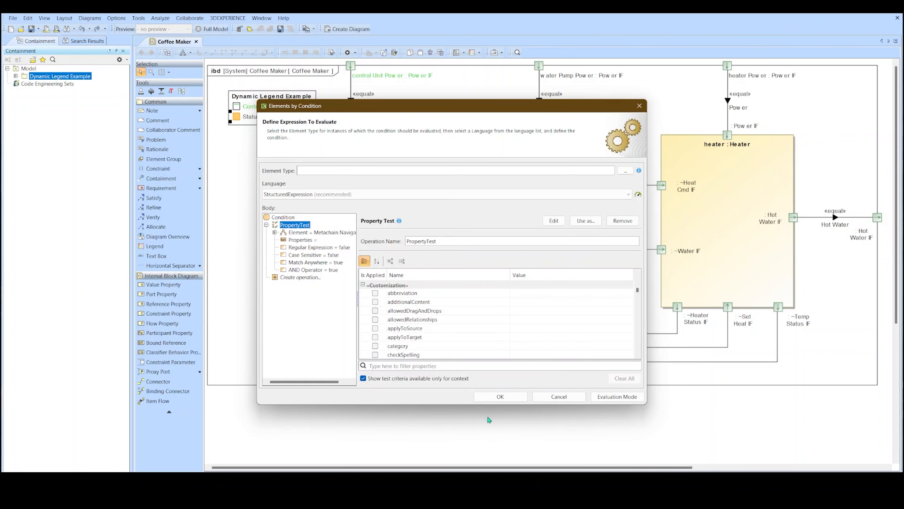
pyautogui.write('name')
pyautogui.click(375, 327)
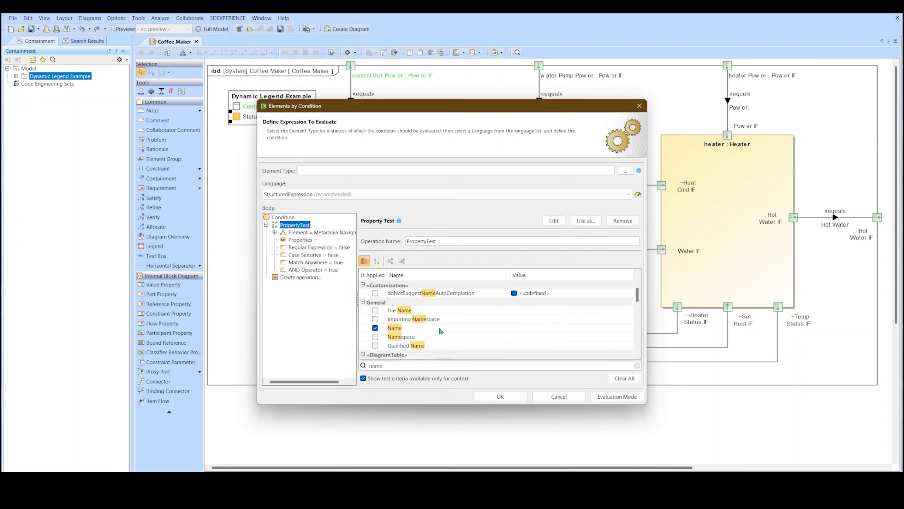
pyautogui.click(520, 327)
pyautogui.write('status')
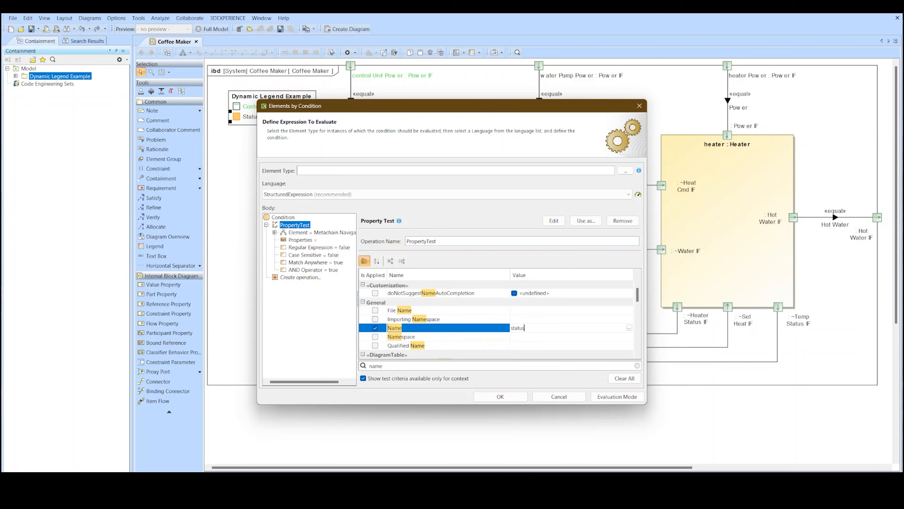
pyautogui.click(500, 396)
pyautogui.click(498, 391)
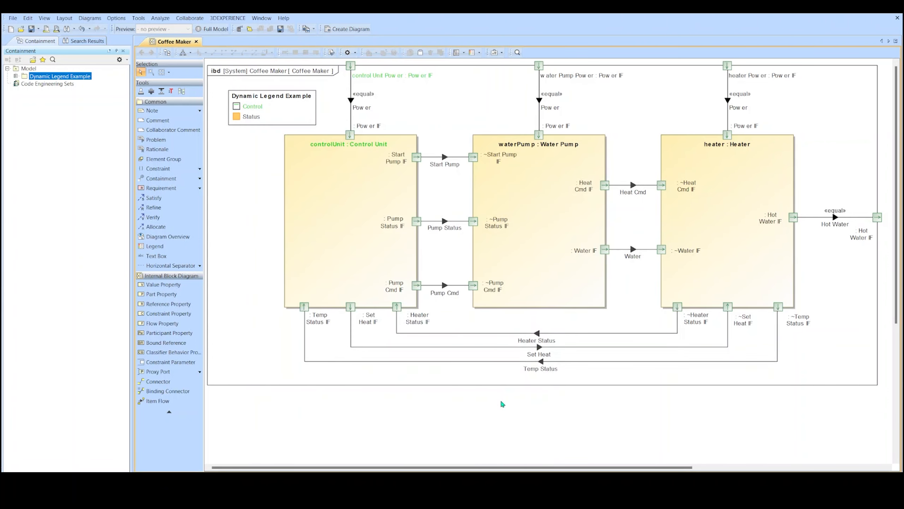